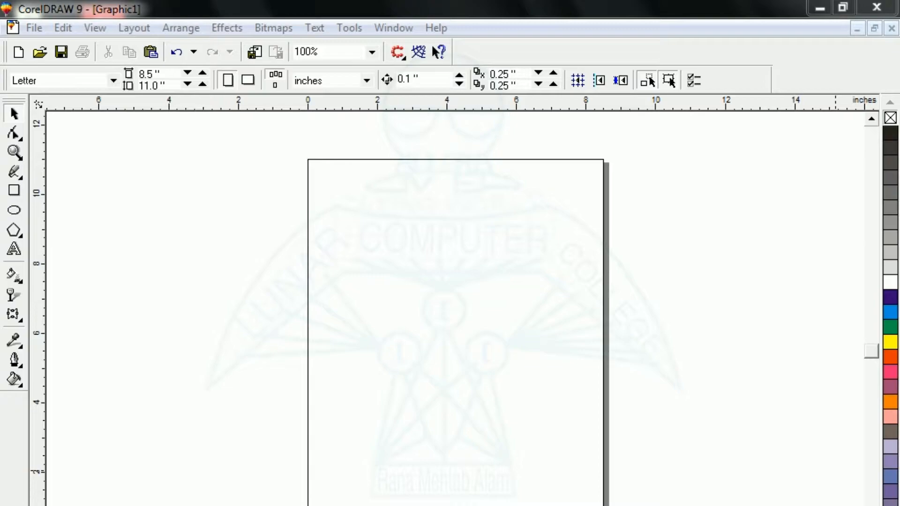
left_click(390, 29)
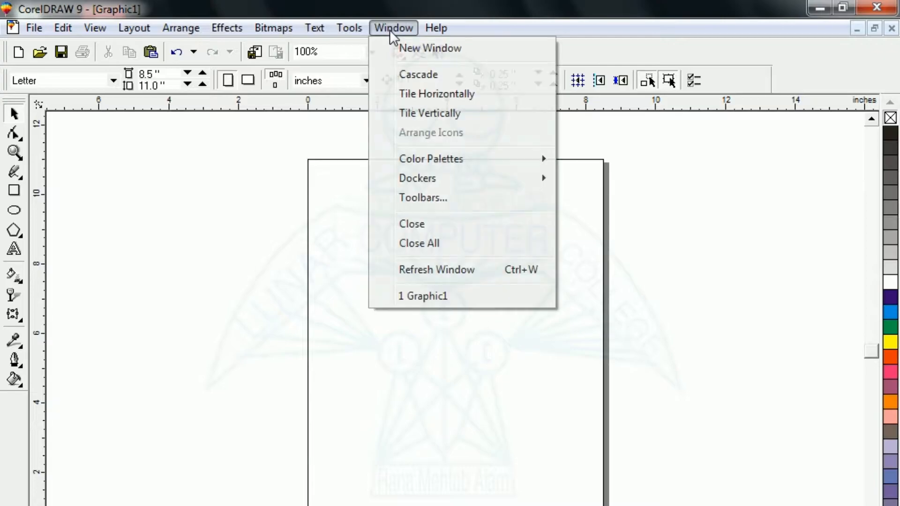
mouse_move(402, 181)
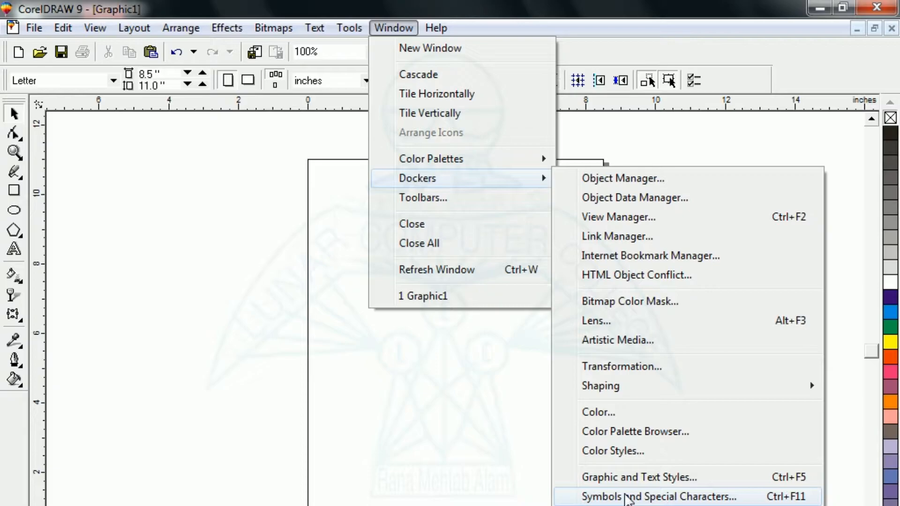
mouse_move(680, 393)
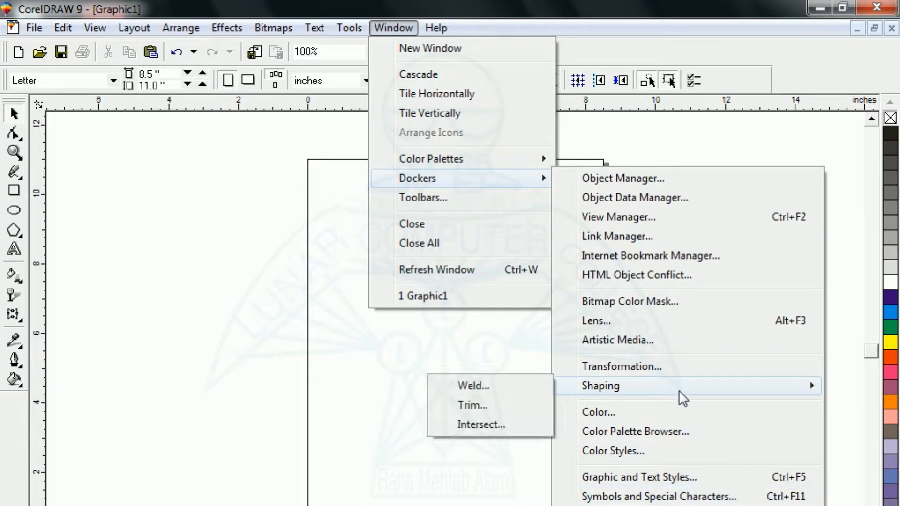
left_click(366, 482)
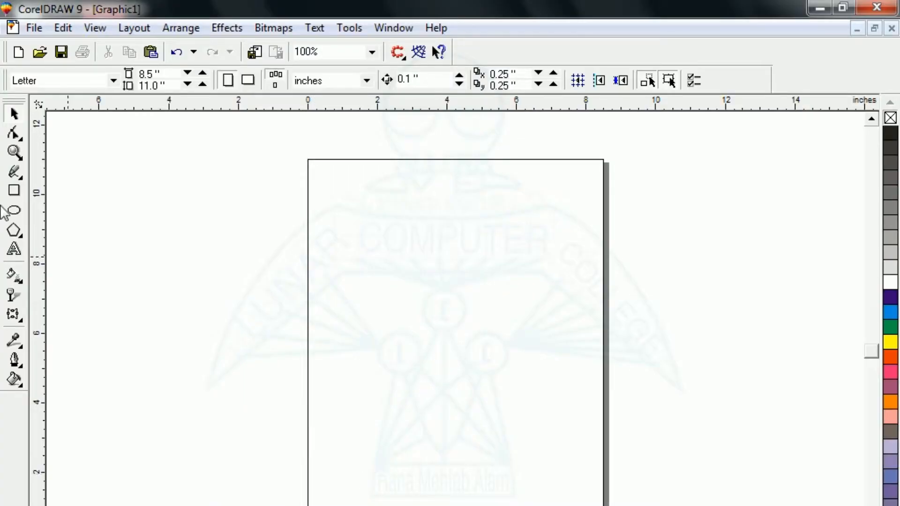
Add the artistic text LCC on the page and enlarge it to about 209 pt, with a slight shift in position.
left_click(14, 249)
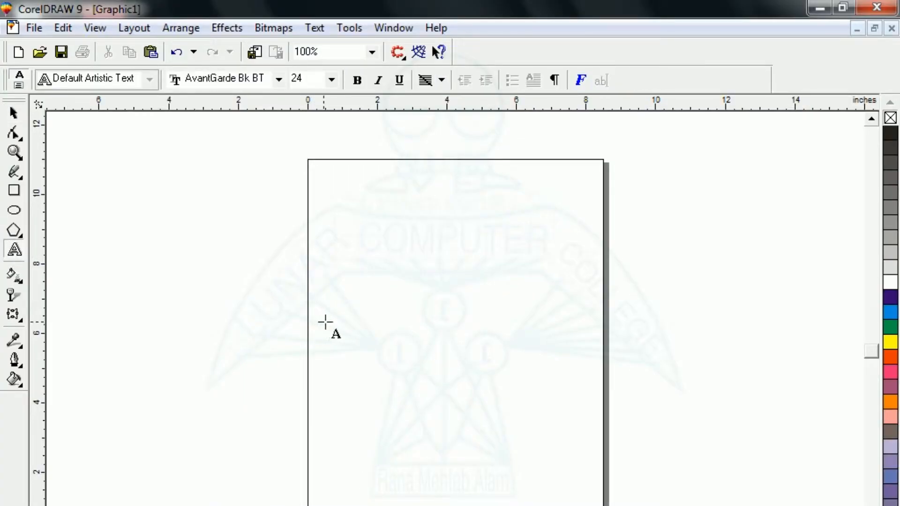
left_click(359, 296)
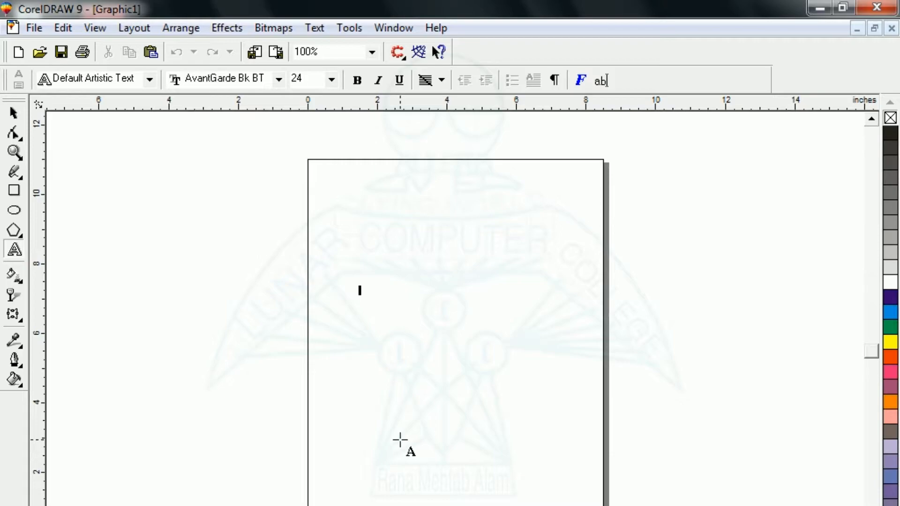
type("LOGO")
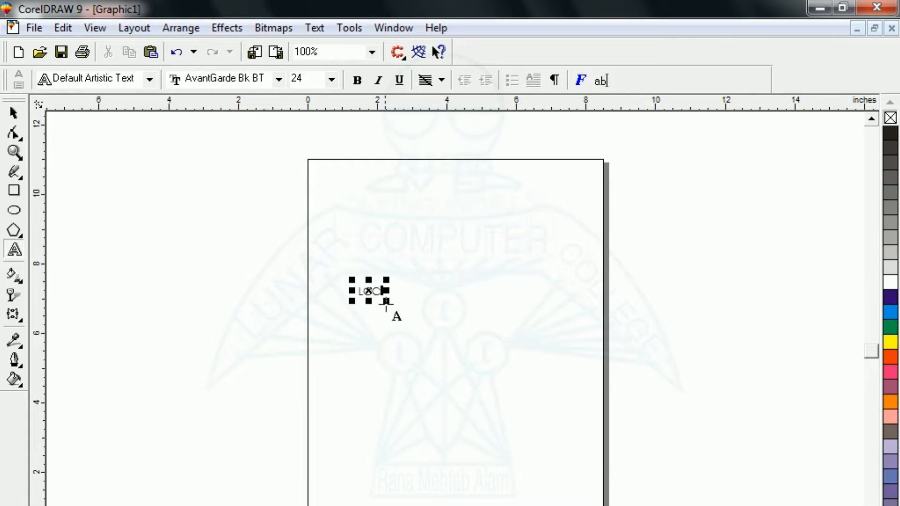
left_click_drag(386, 301, 555, 394)
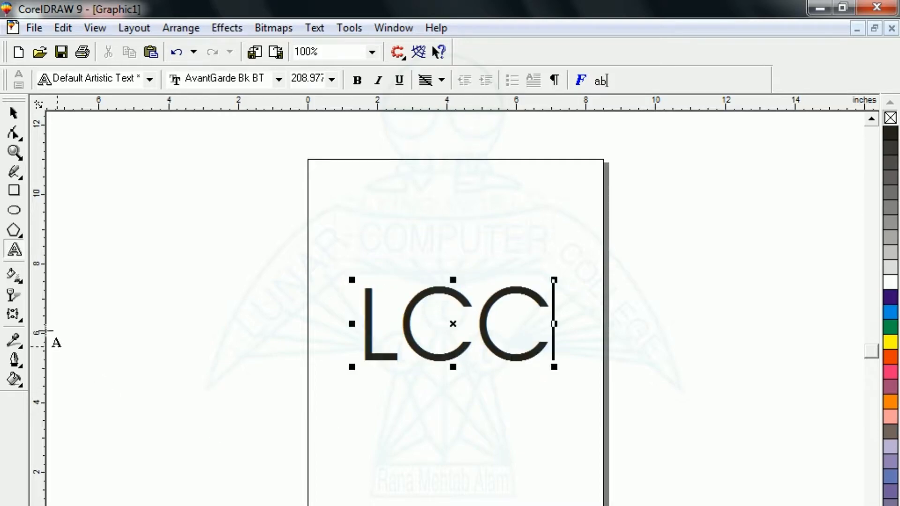
left_click(14, 110)
left_click_drag(441, 363, 436, 355)
Apply an unconstrained envelope to the LCC text and pull its upper-left corner node inward and down over the L.
key("shift+F2")
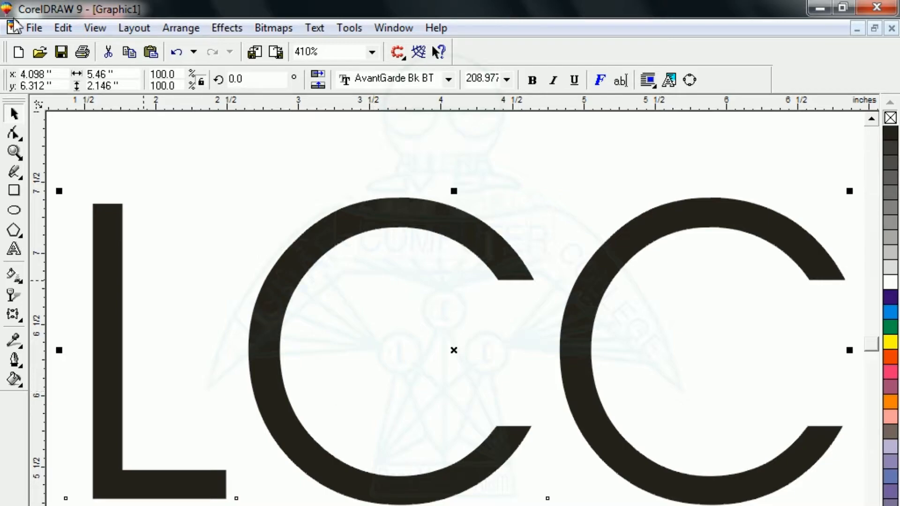
left_click(19, 321)
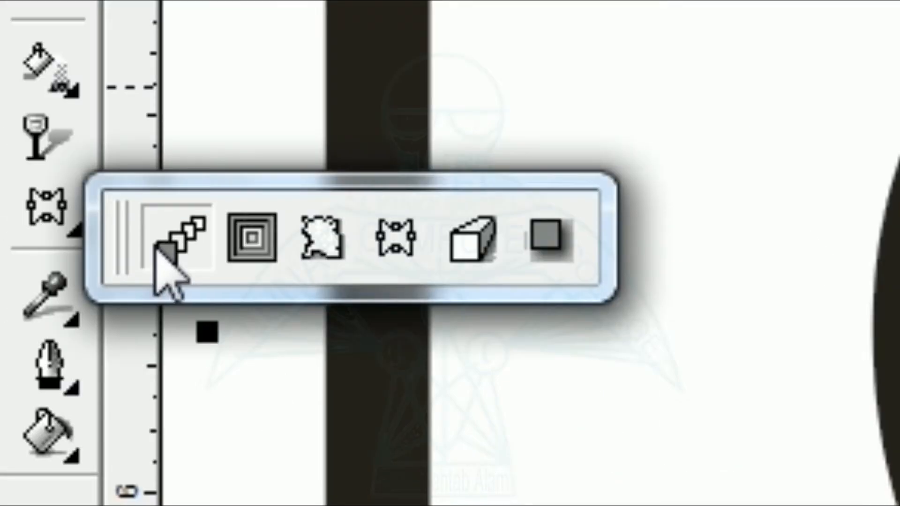
left_click(51, 324)
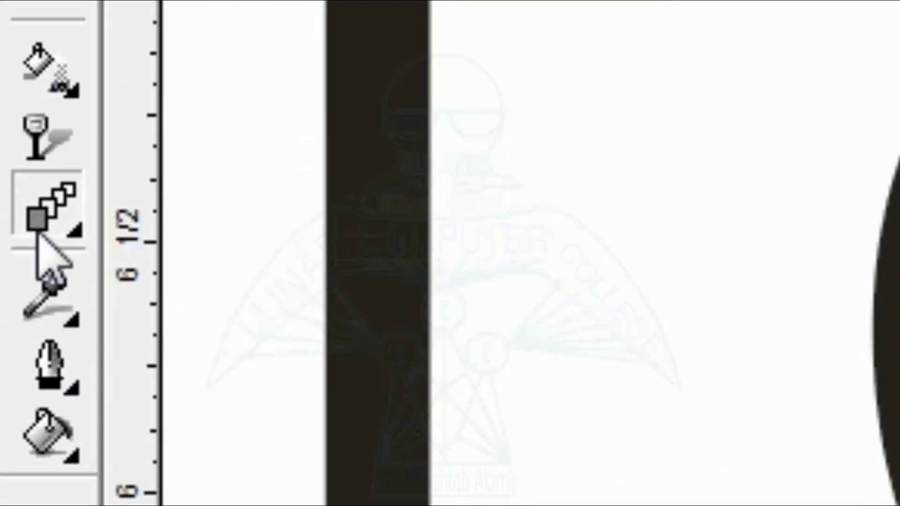
left_click(74, 219)
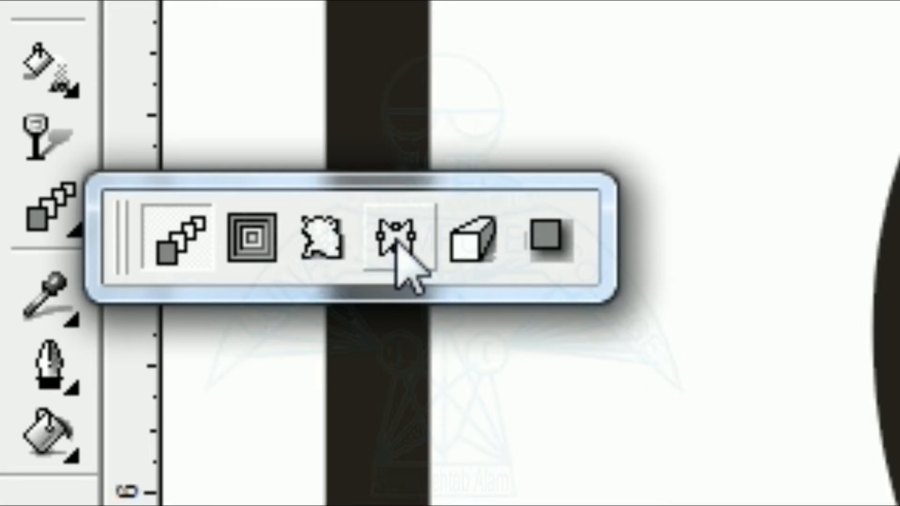
left_click(396, 242)
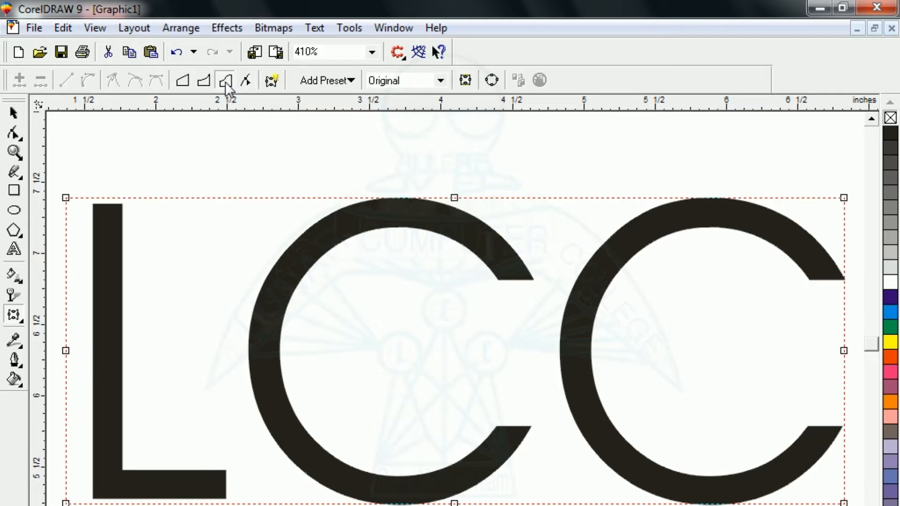
left_click(184, 80)
left_click_drag(67, 195, 164, 285)
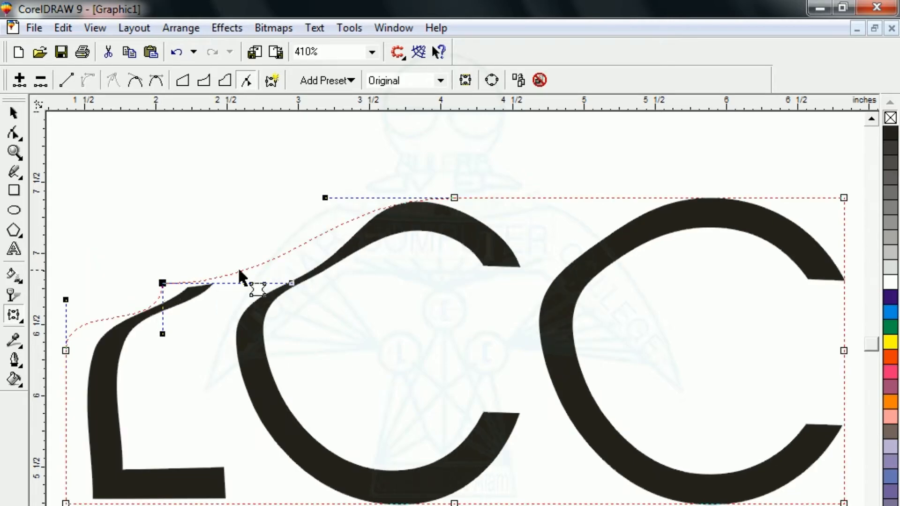
Bend the envelope's top edge by tilting the curve handles of its top-middle node so the edge dips over the last C.
left_click(326, 202)
left_click_drag(327, 202, 343, 227)
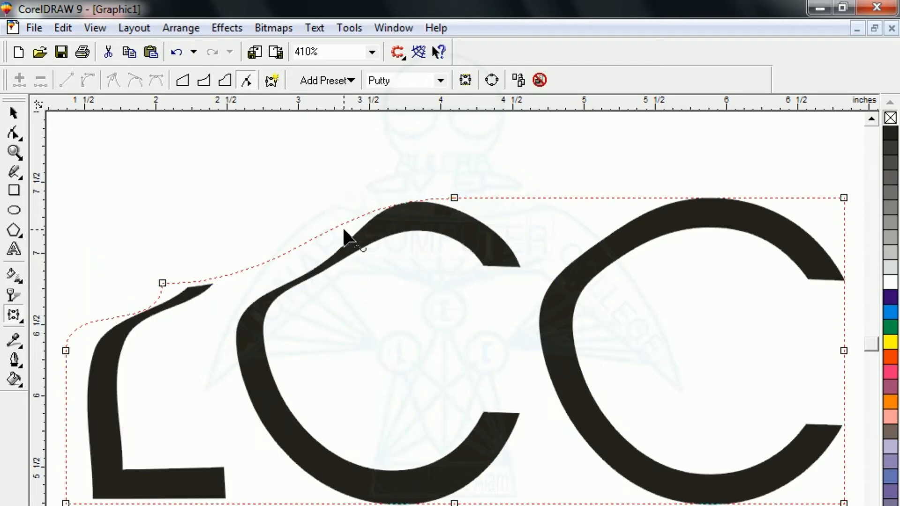
left_click(457, 199)
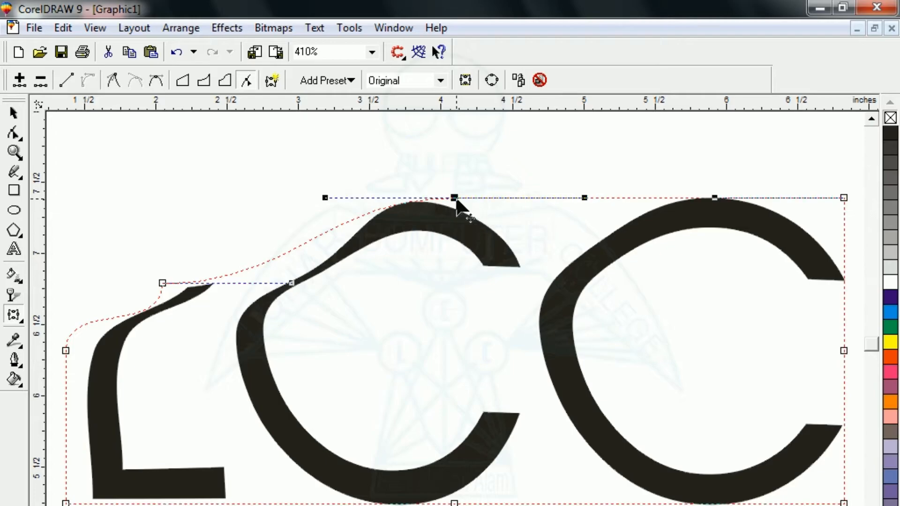
left_click_drag(327, 202, 377, 286)
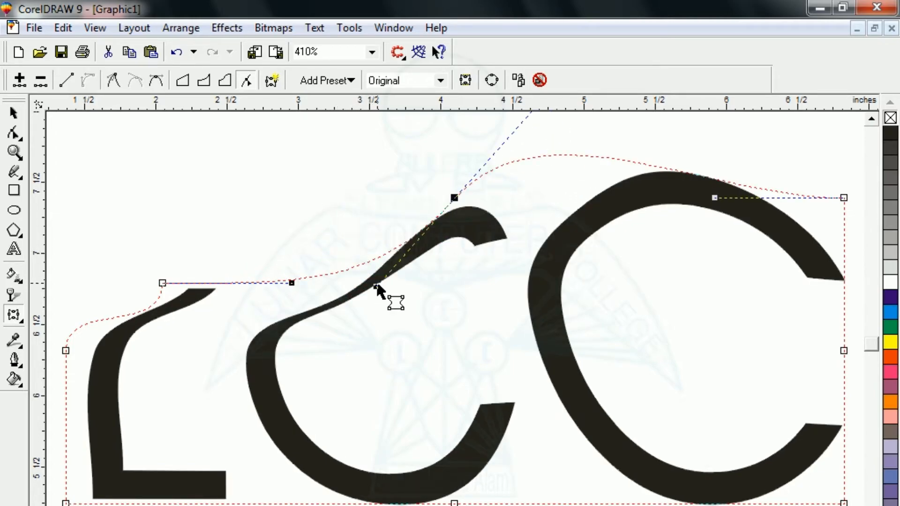
left_click(156, 81)
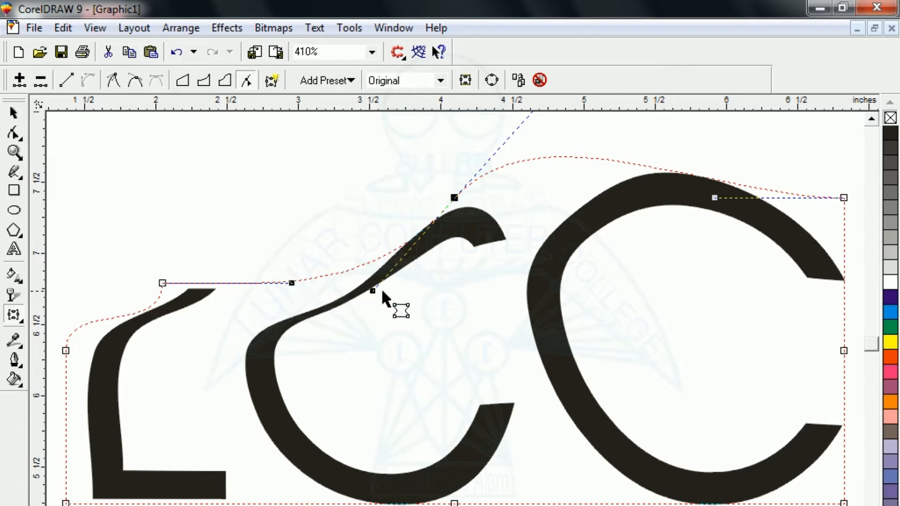
left_click_drag(373, 292, 330, 163)
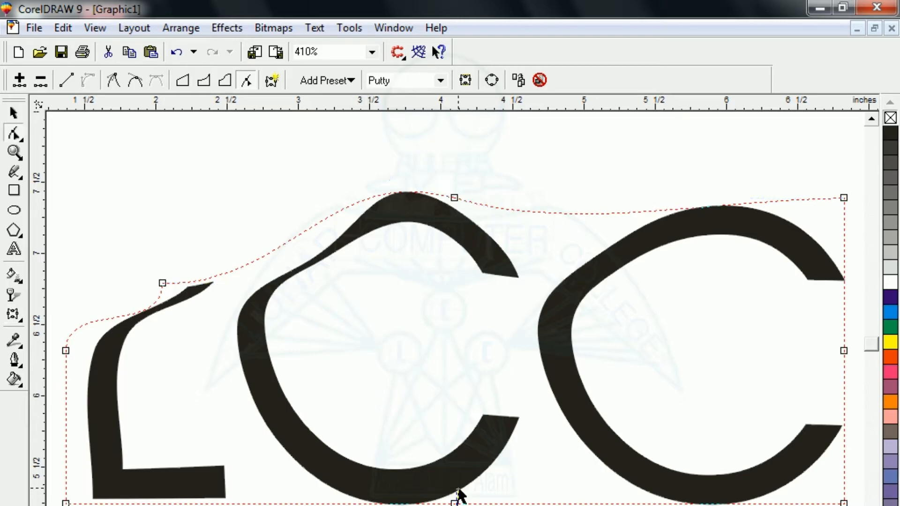
Raise the envelope's bottom-middle node and curve the bottom edge upward near the lower-right corner.
left_click_drag(454, 503, 458, 406)
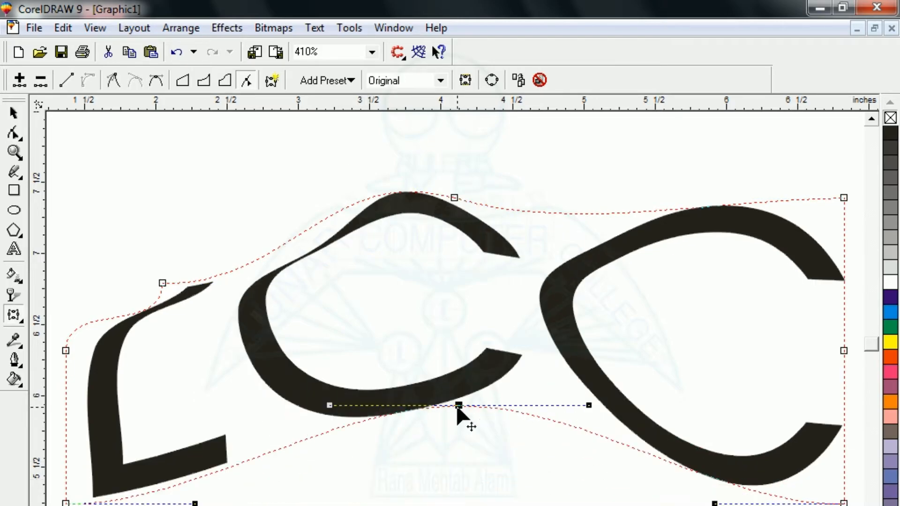
left_click_drag(715, 504, 755, 402)
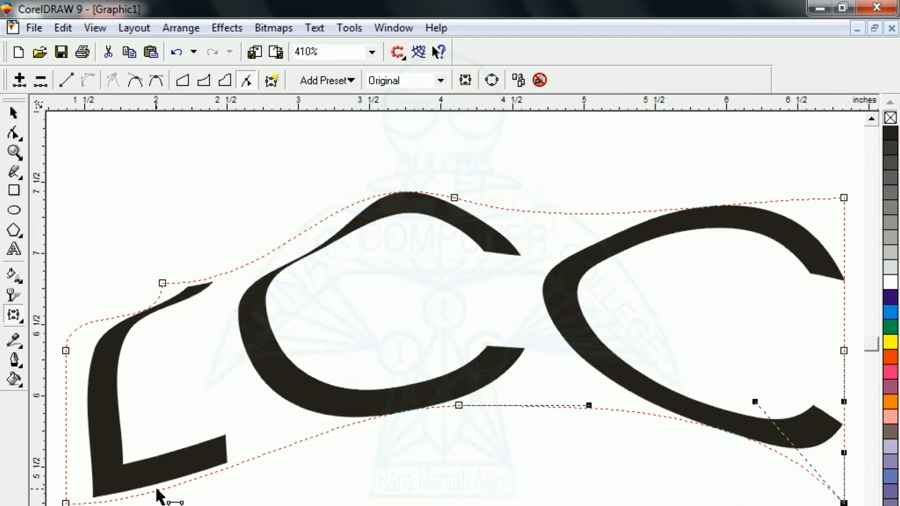
left_click(242, 471)
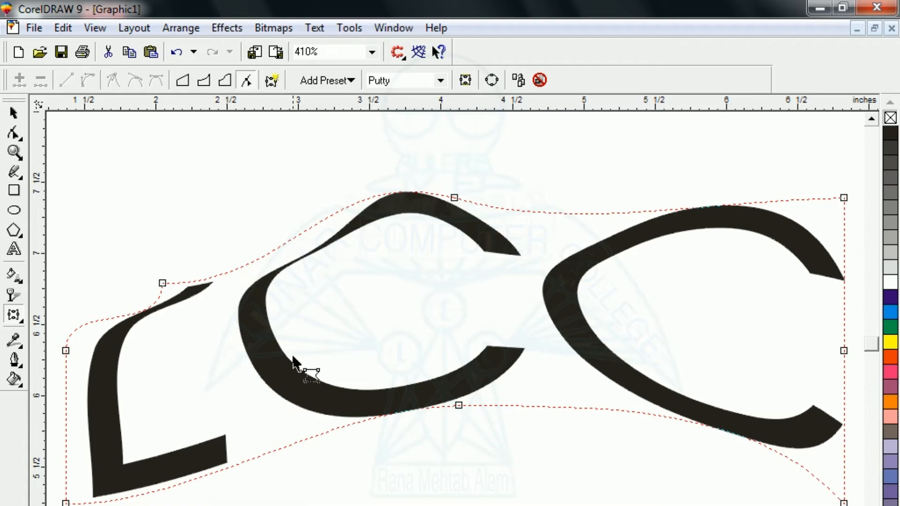
Add a new envelope to the text and raise two points on its bottom edge to form a double wave.
left_click(273, 81)
left_click(278, 499)
left_click_drag(279, 499, 291, 446)
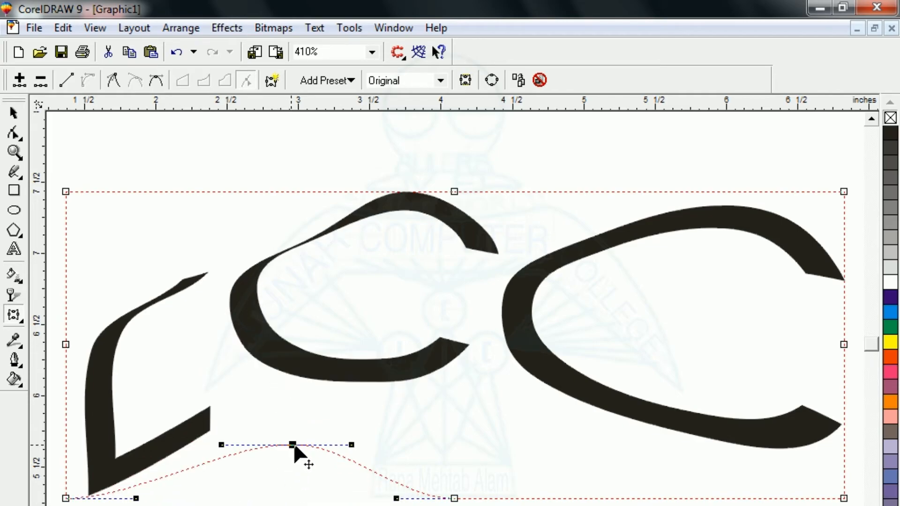
left_click_drag(651, 500, 657, 439)
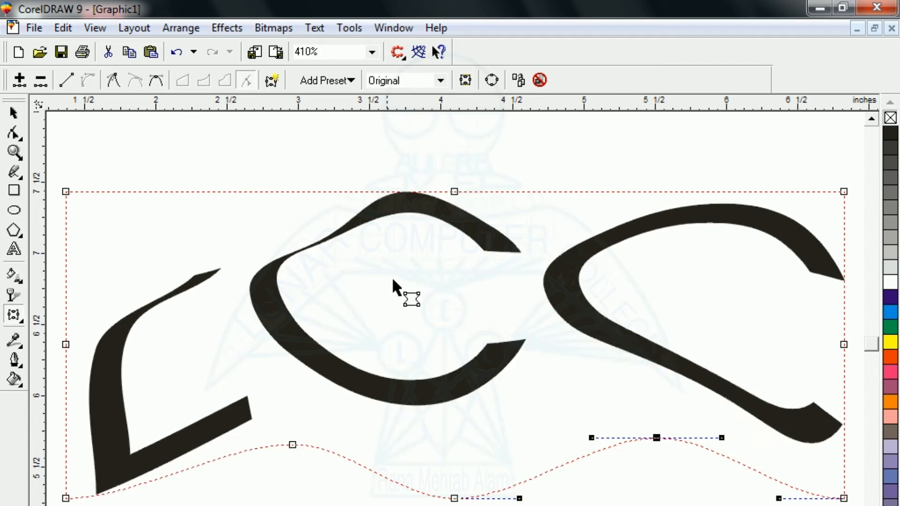
Add two nodes on the envelope's top edge, pull both down into a double wave, and finish the envelope edit.
double_click(245, 191)
left_click_drag(245, 192, 247, 255)
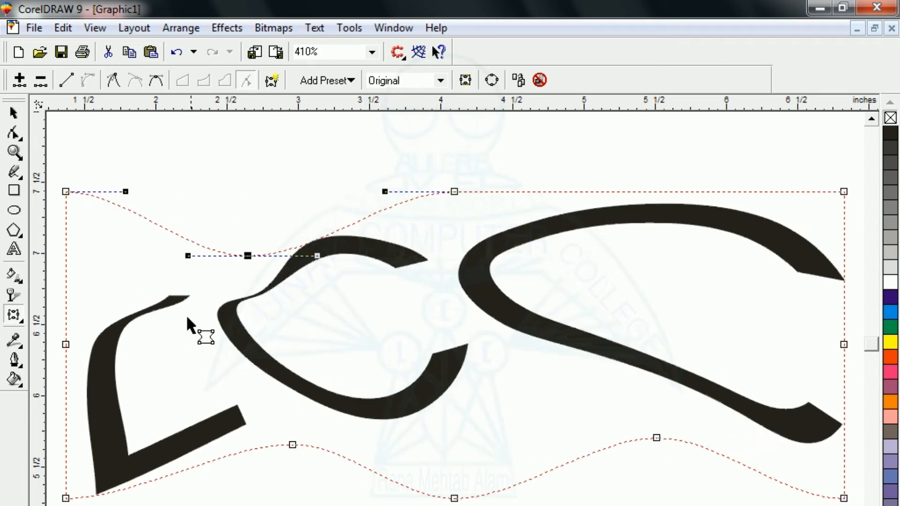
double_click(613, 192)
left_click_drag(613, 191, 624, 280)
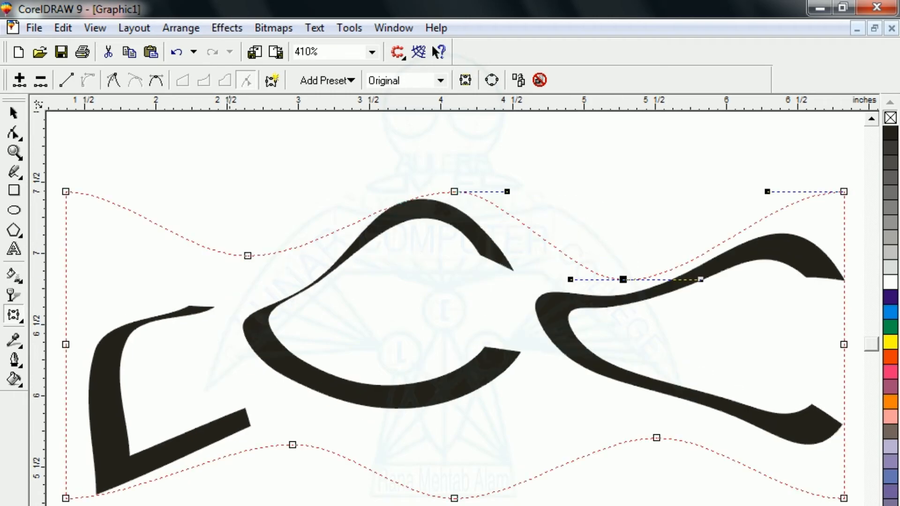
left_click(14, 113)
left_click(218, 276)
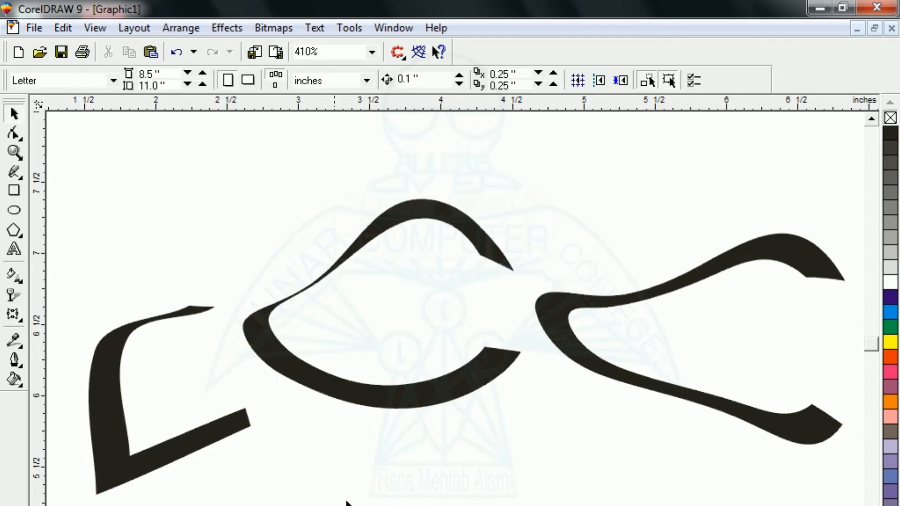
Scale the warped LCC text down to about 2.76 by 1.08 inches and place a horizontally mirrored copy beside it.
left_click_drag(357, 392, 394, 368)
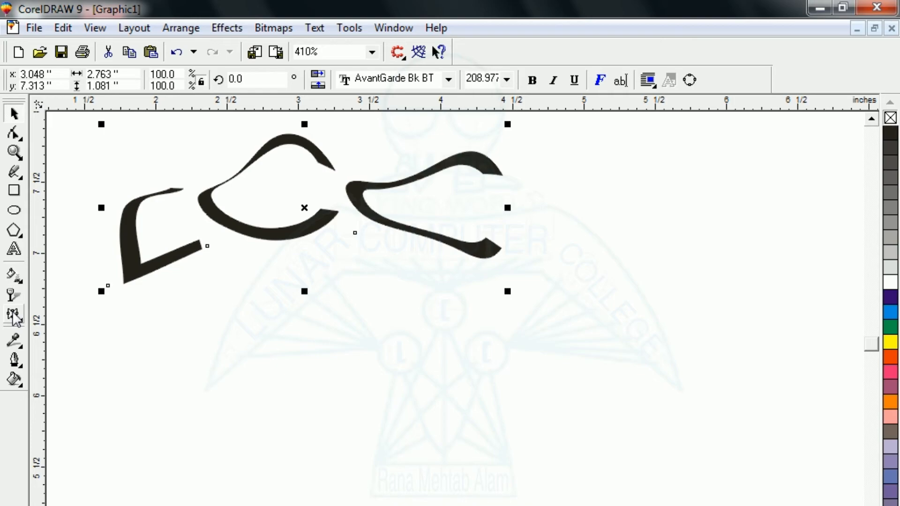
left_click_drag(102, 207, 568, 285)
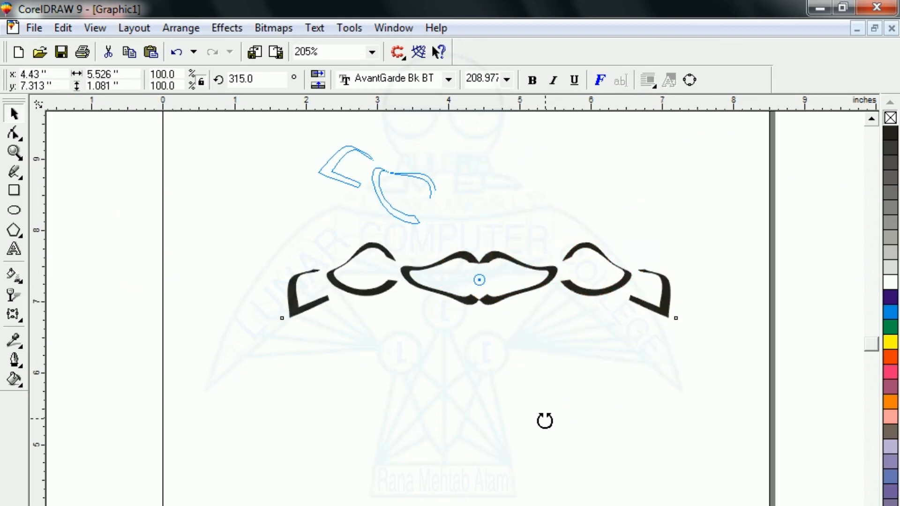
Rotate a copy of the mirrored pair 15 degrees clockwise and repeat the rotated duplication until it forms a full circle.
mouse_move(545, 422)
left_mouse_down()
mouse_move(589, 393)
mouse_move(605, 365)
mouse_move(465, 431)
left_mouse_up()
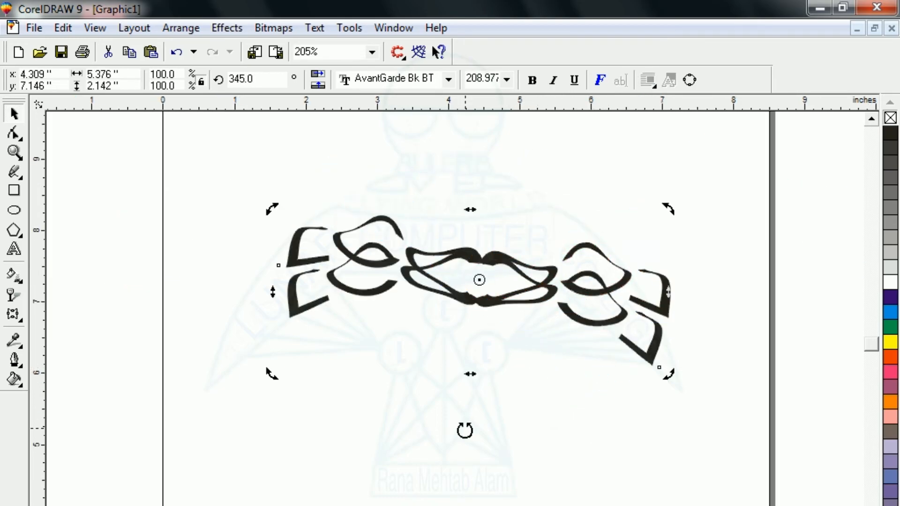
key("ctrl+r")
key("ctrl+r")
key("ctrl+r")
key("ctrl+r")
key("ctrl+r")
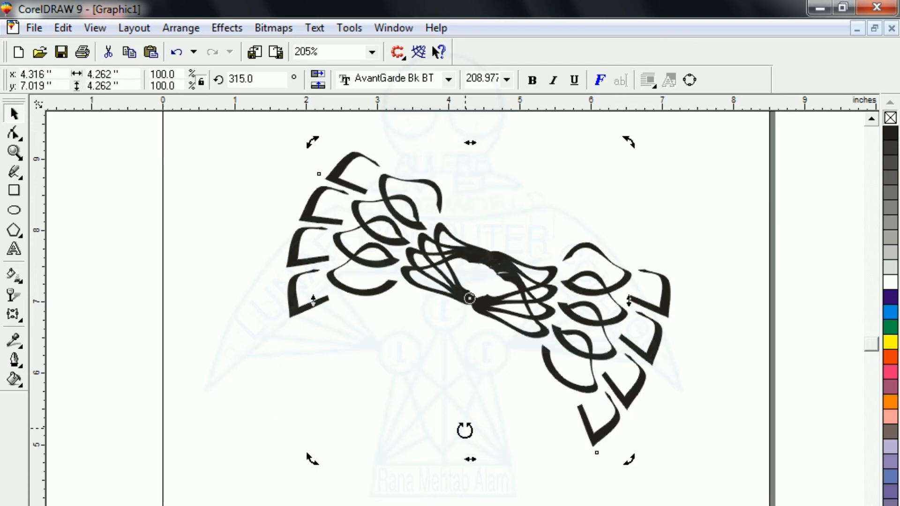
key("ctrl+r")
key("ctrl+r")
key("ctrl+r")
key("ctrl+r")
key("ctrl+r")
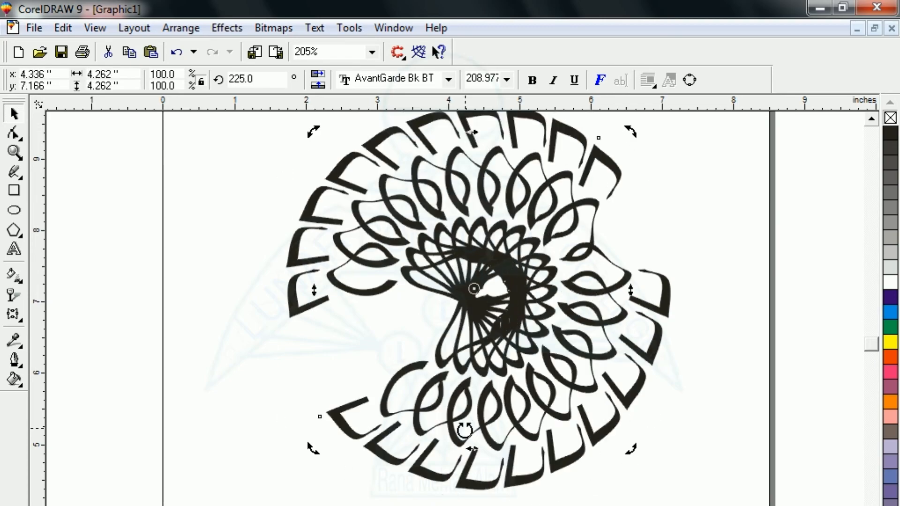
key("ctrl+r")
key("ctrl+r")
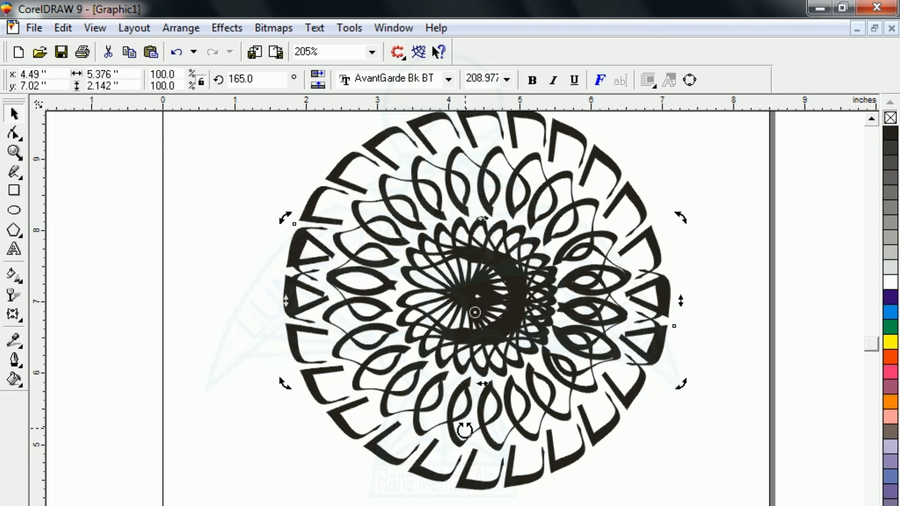
Select the complete circular pattern, colour it green, and clear the selection.
left_click(245, 476)
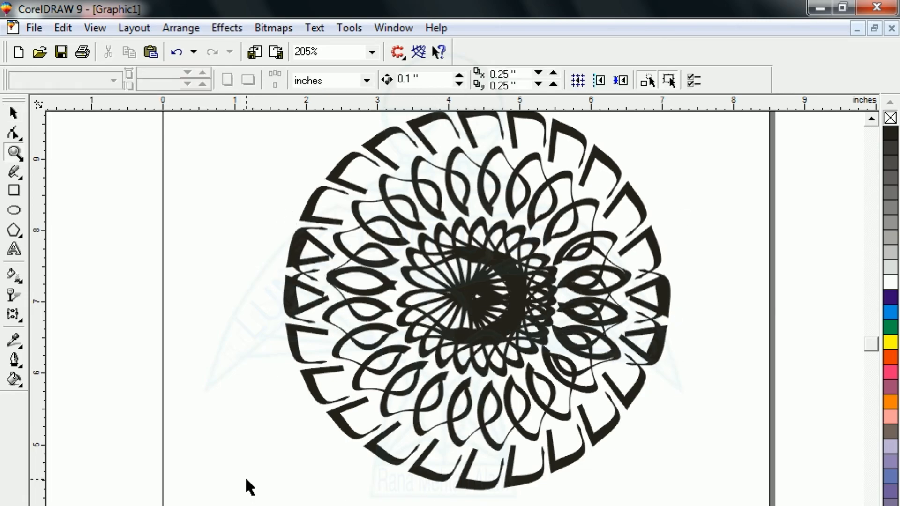
right_click(247, 457)
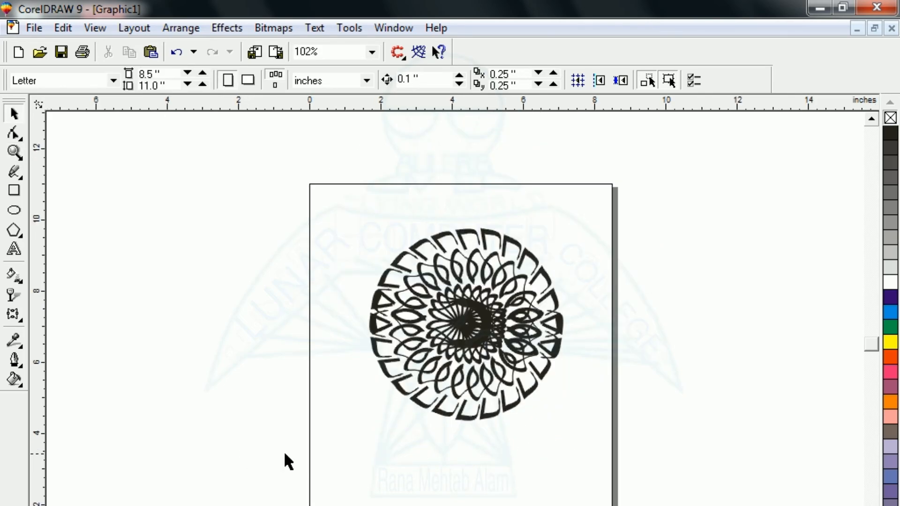
left_click_drag(346, 195, 658, 479)
left_click(892, 328)
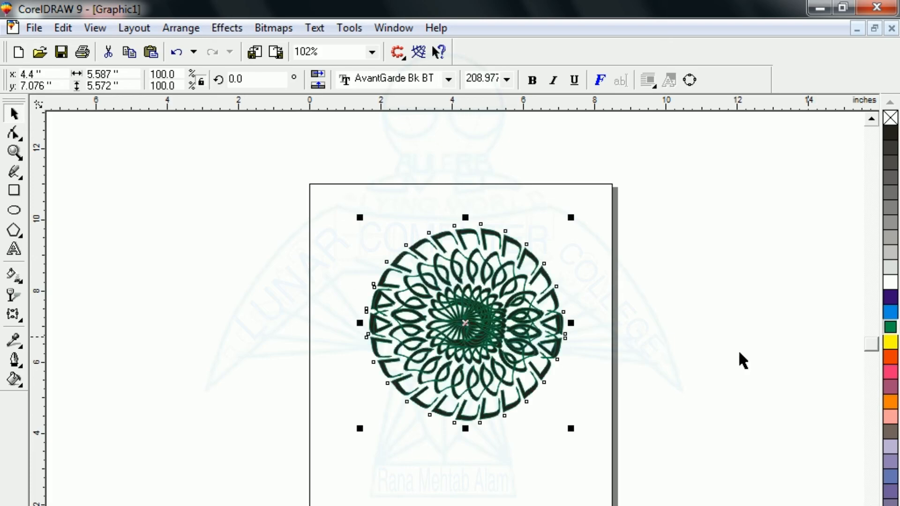
left_click(427, 483)
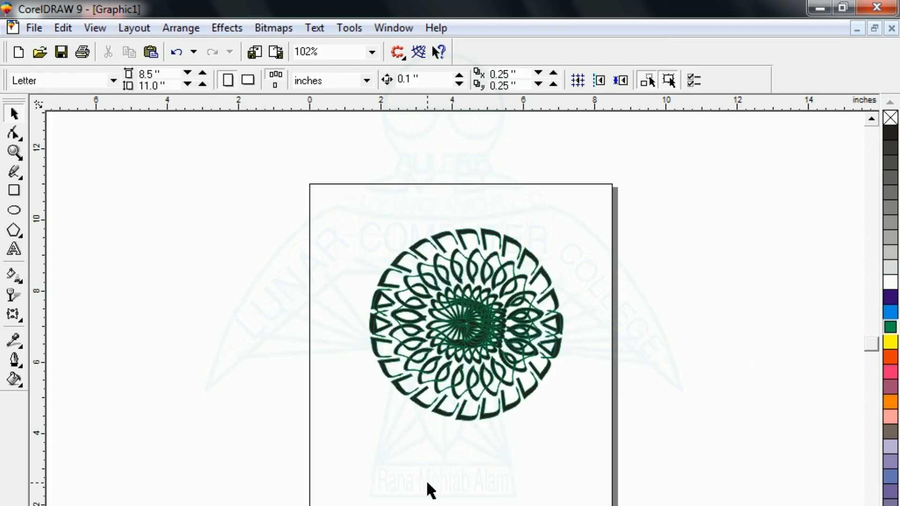